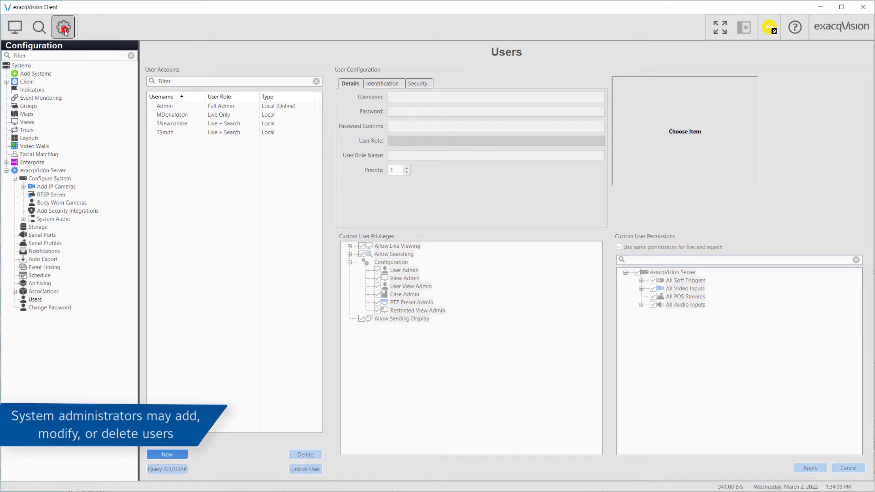
Open the Users page under exacqVision Server to see the four existing accounts.
click(36, 301)
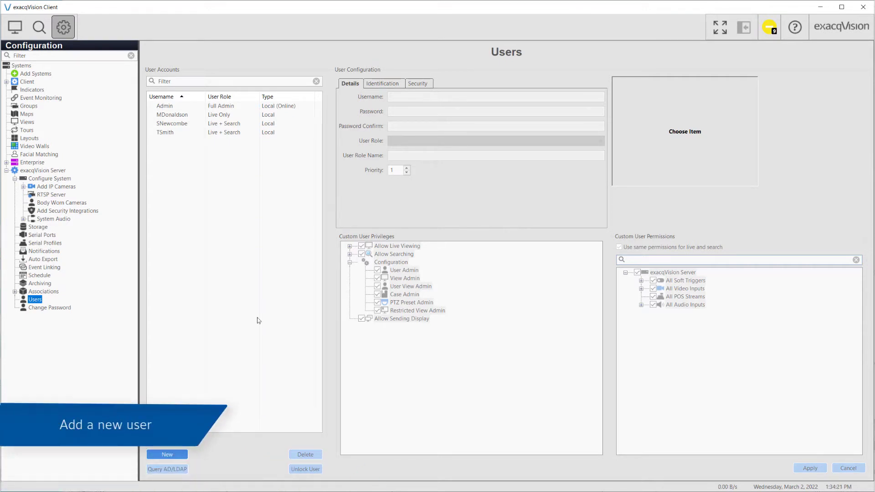
click(167, 454)
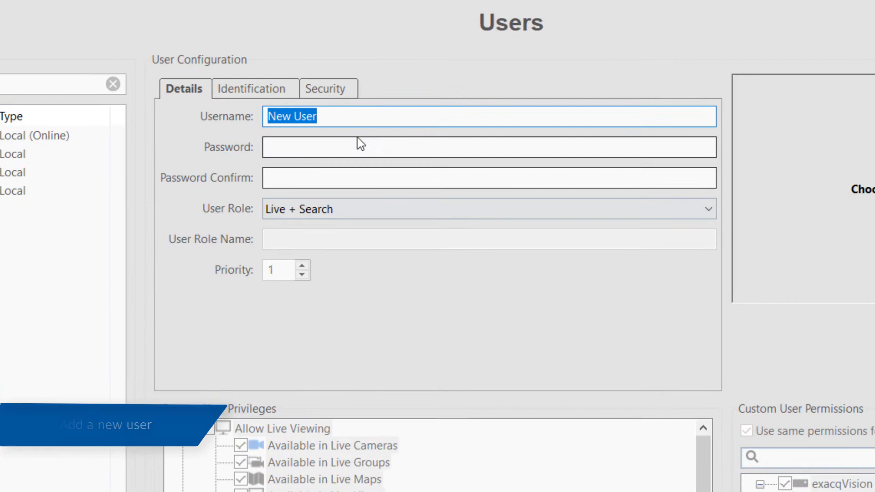
text(AFields)
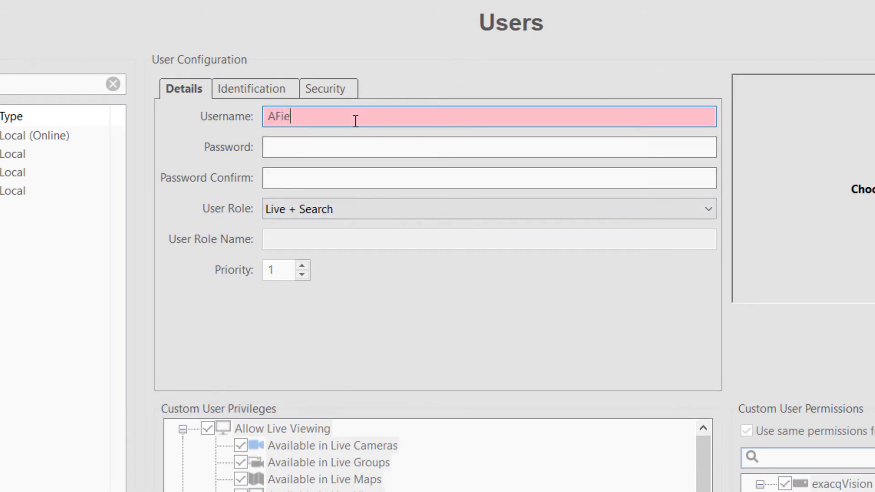
key(Tab)
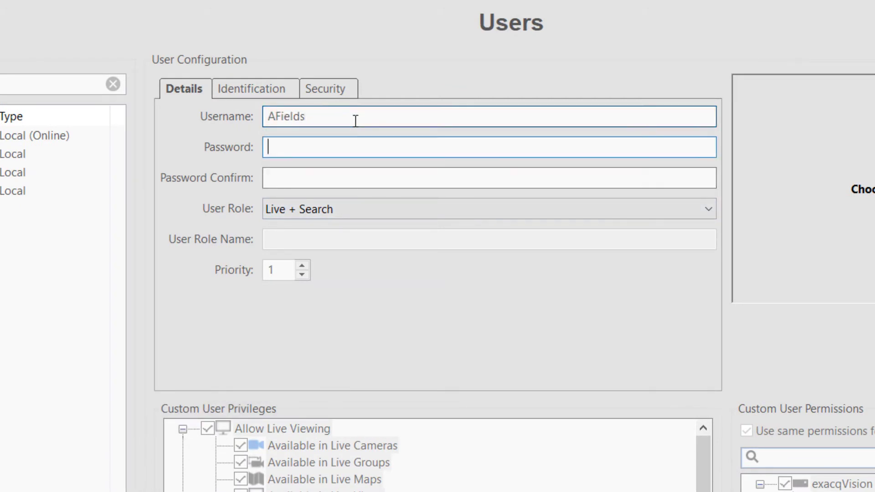
text(••••••••••)
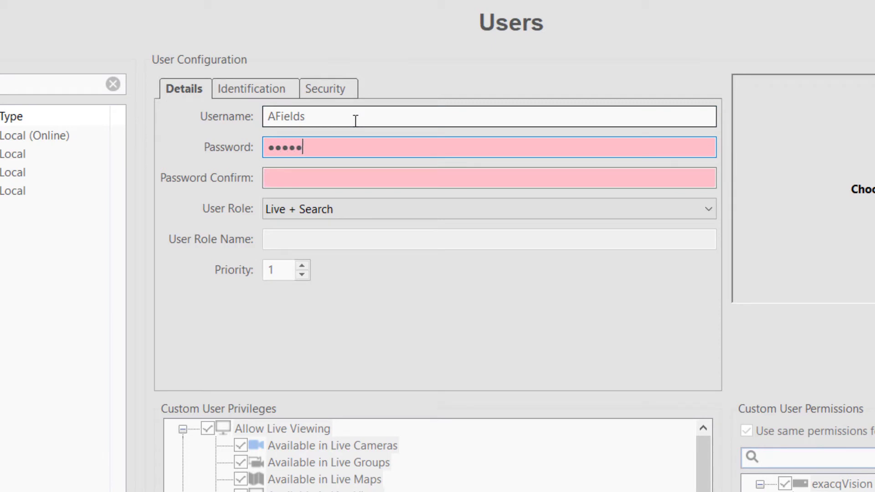
key(Tab)
text(••••••••)
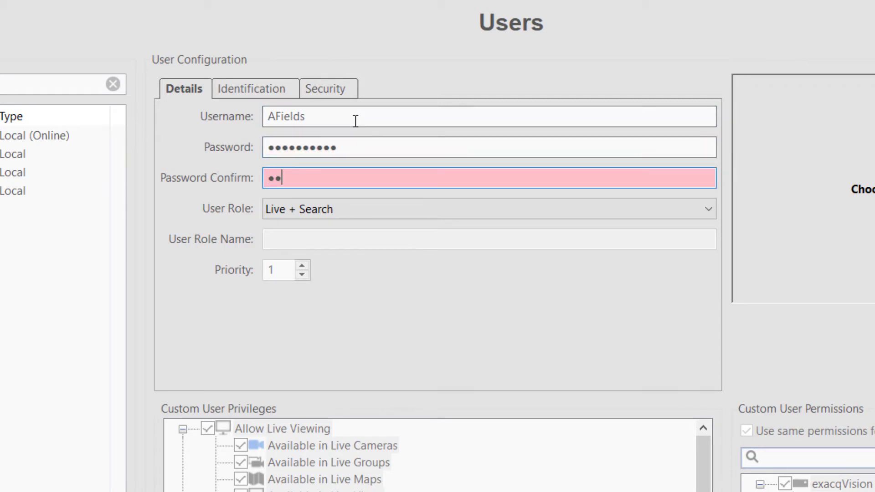
text(••)
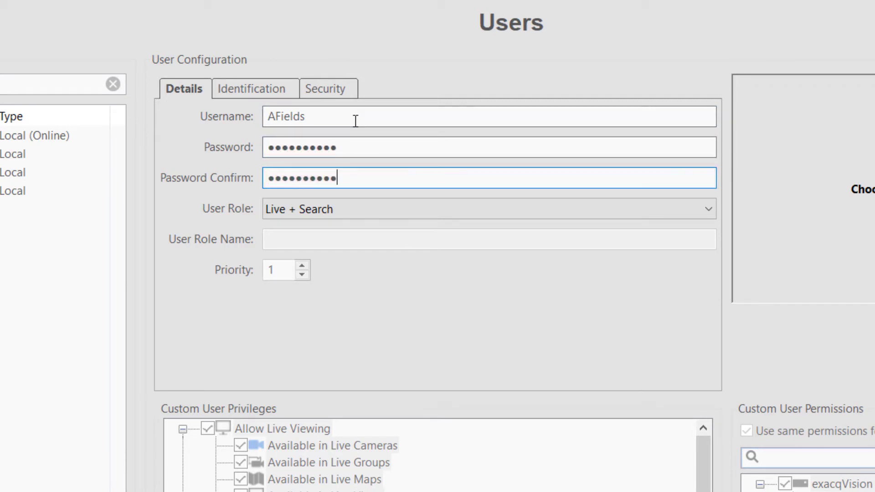
click(364, 213)
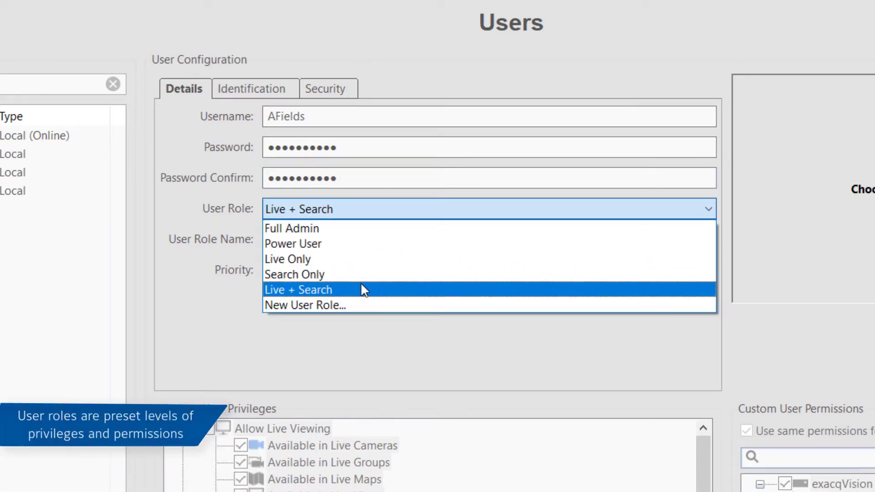
click(362, 246)
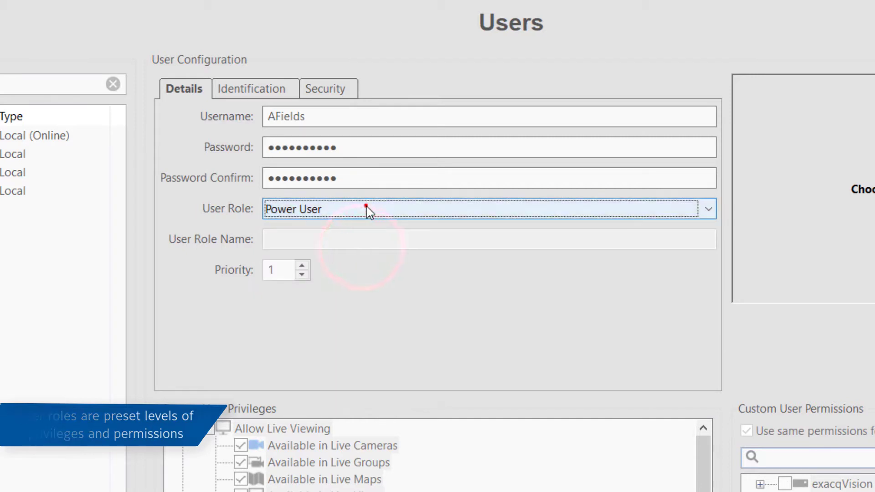
click(366, 208)
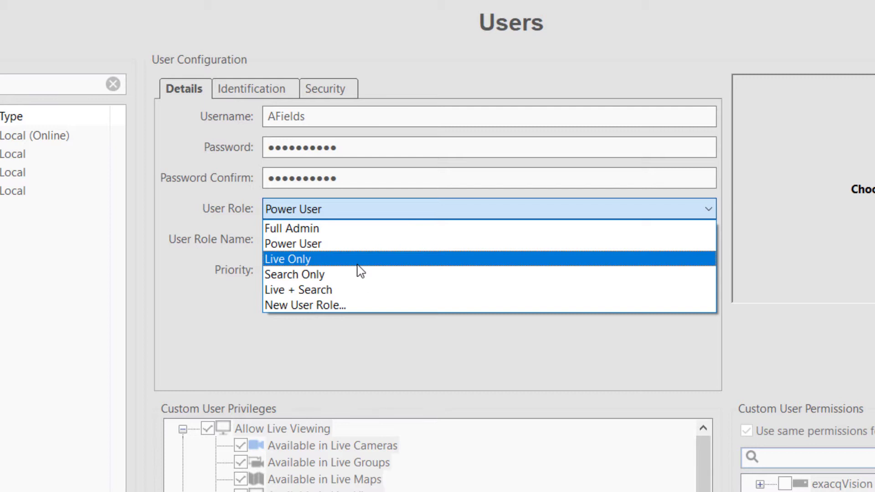
click(357, 286)
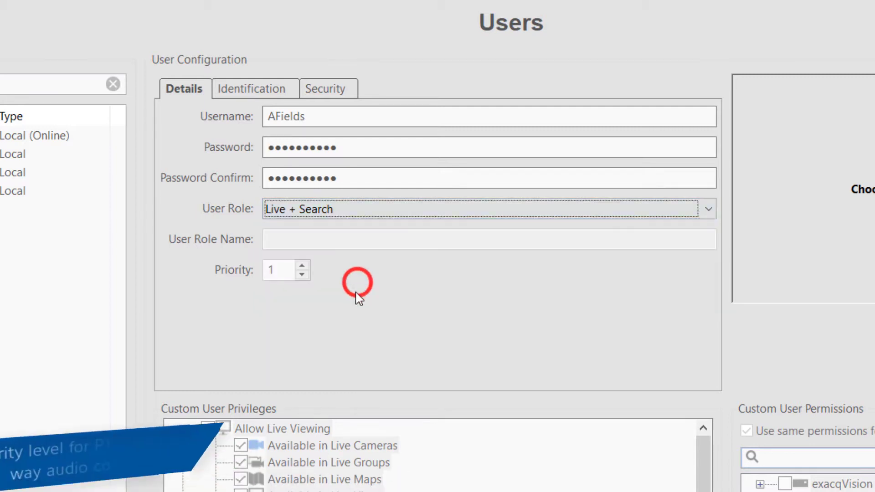
click(279, 272)
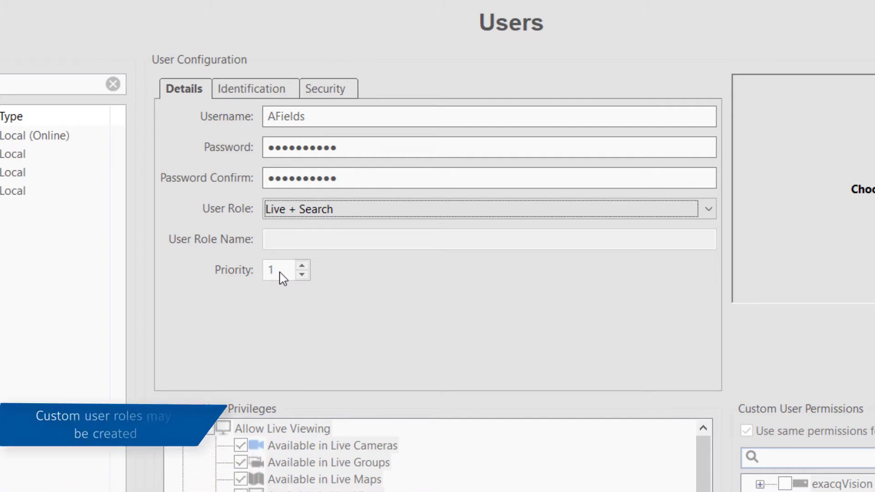
Give AFields a new custom user role named FoodAndBeverage.
click(537, 214)
click(484, 301)
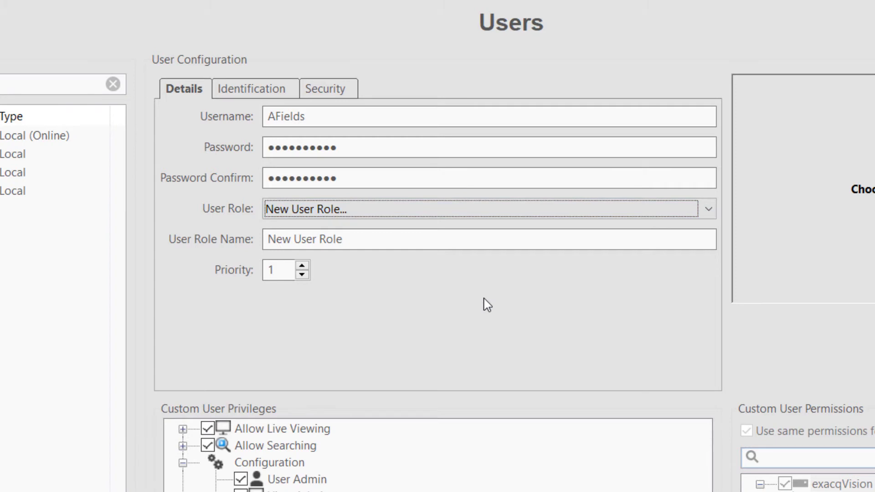
triple_click(342, 240)
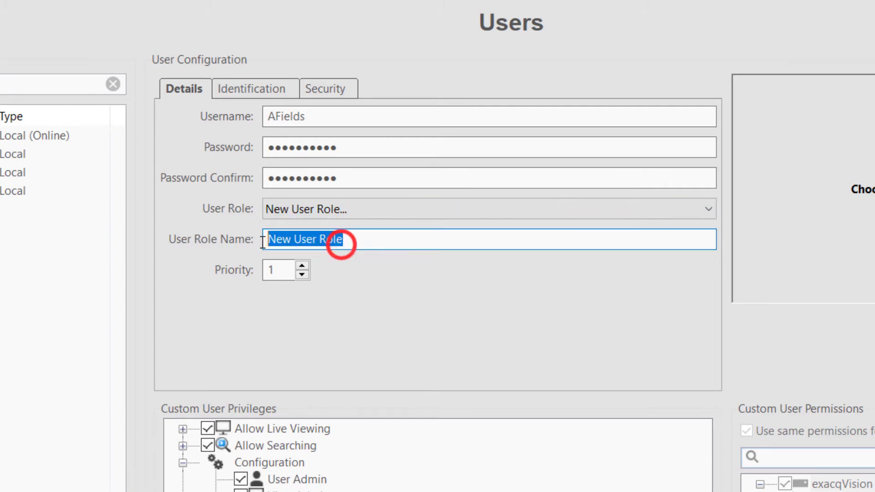
text(FoodAnd)
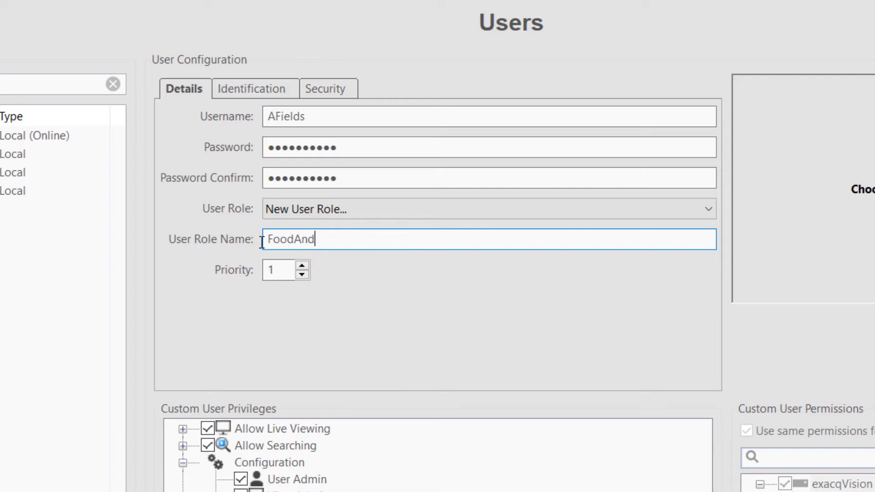
text(Beverage)
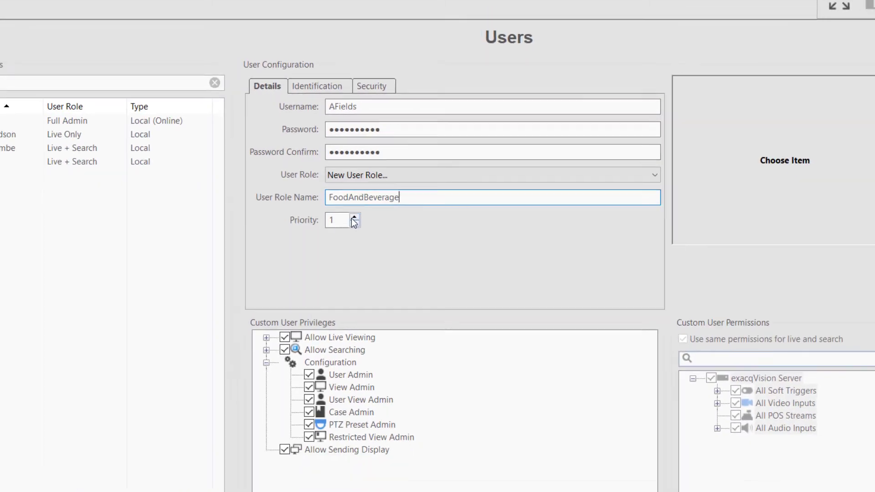
Raise the role priority to 2 and check the live viewing privileges, leaving all allowed.
click(302, 265)
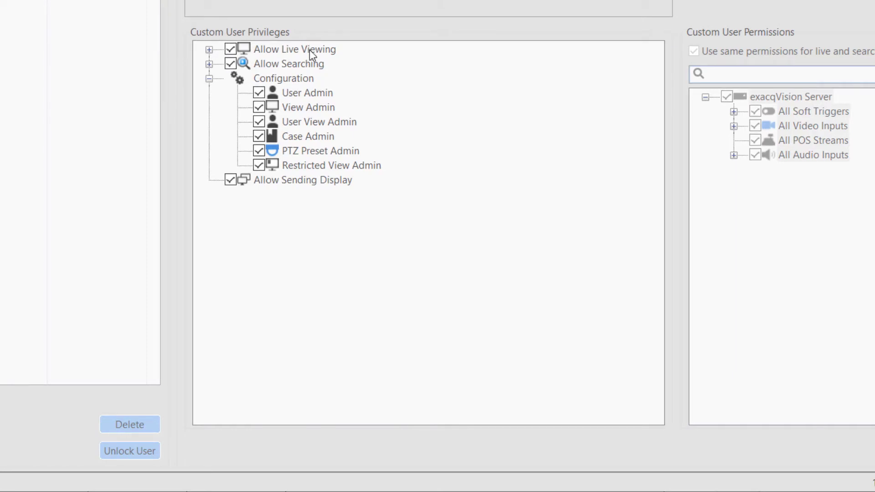
click(210, 50)
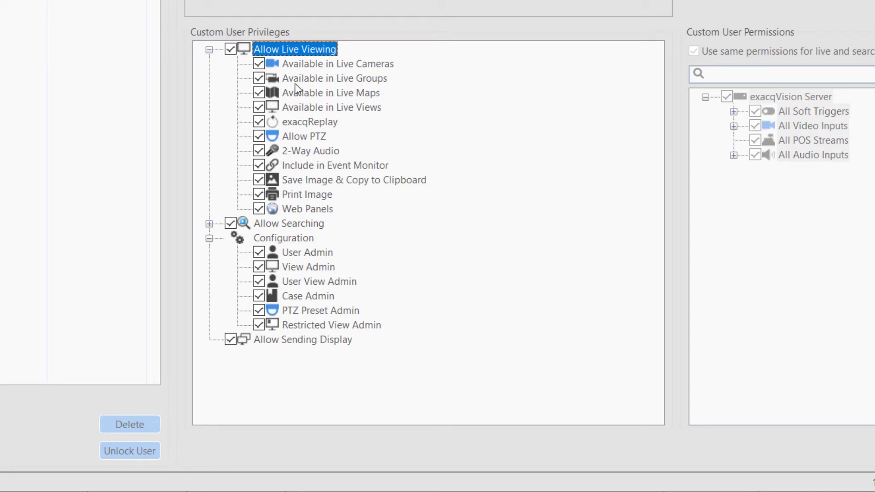
click(258, 64)
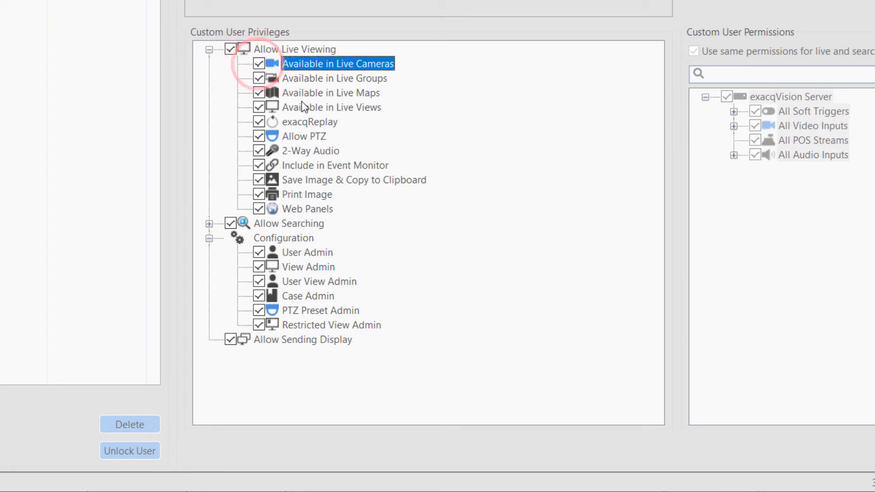
click(260, 135)
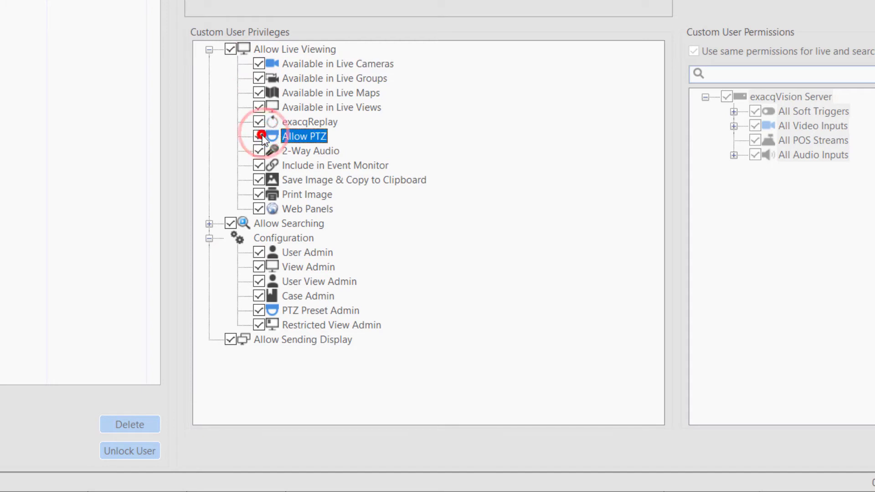
click(259, 151)
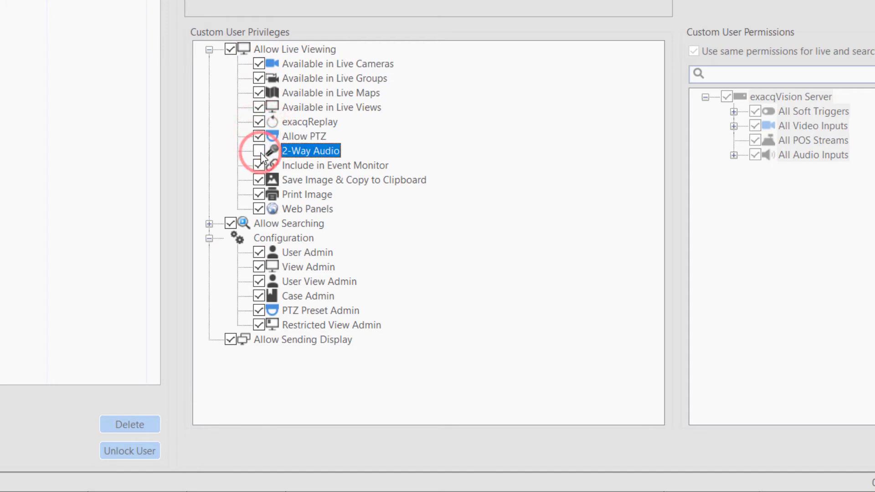
click(259, 151)
click(208, 50)
click(209, 65)
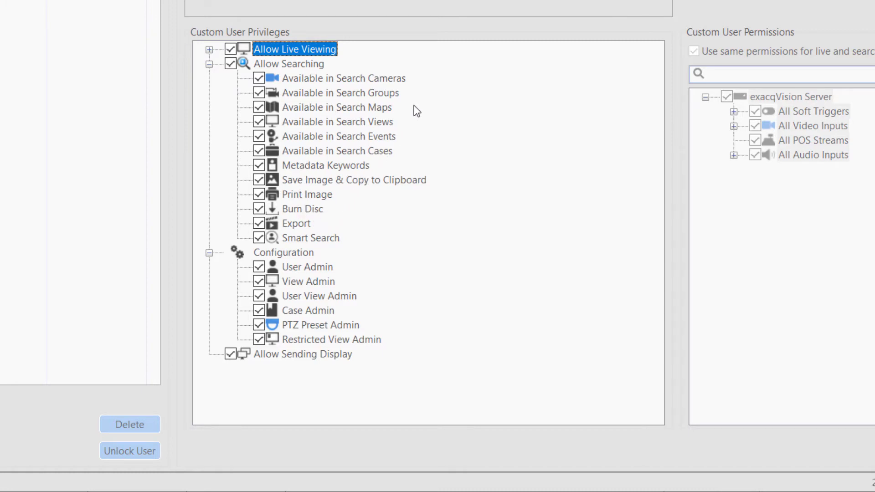
Review the admin privileges from User Admin through Allow Sending Display.
click(210, 64)
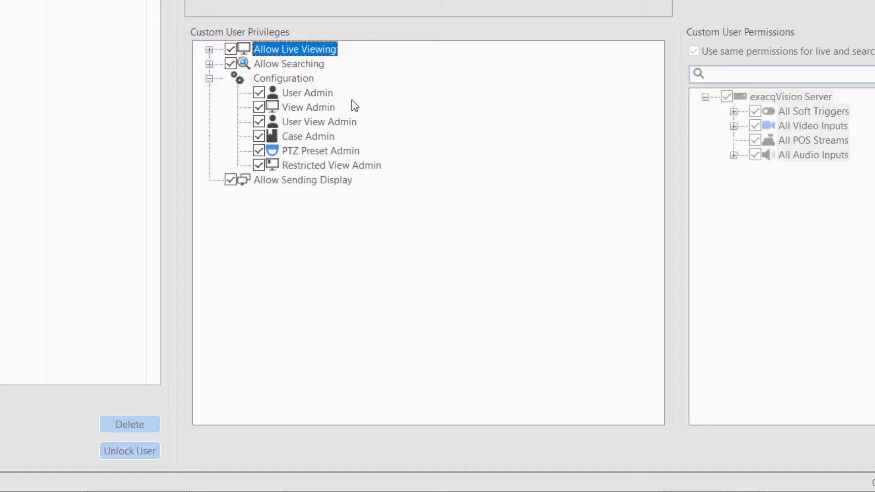
click(332, 94)
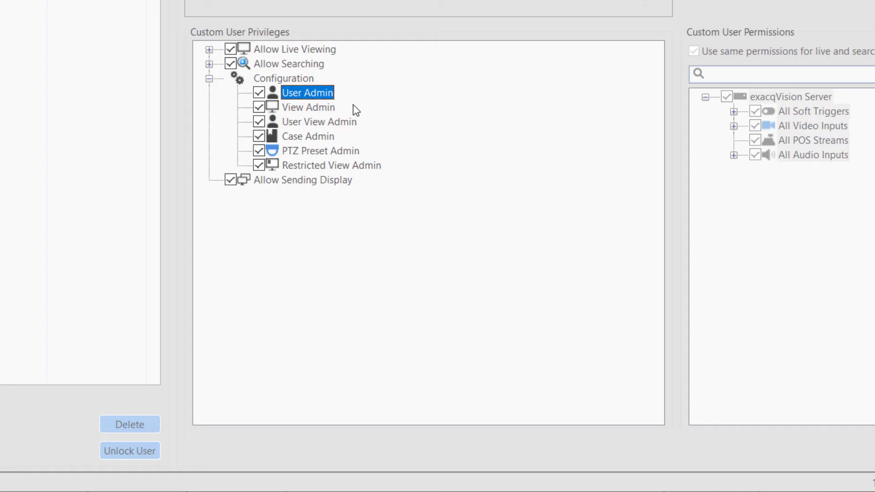
click(333, 108)
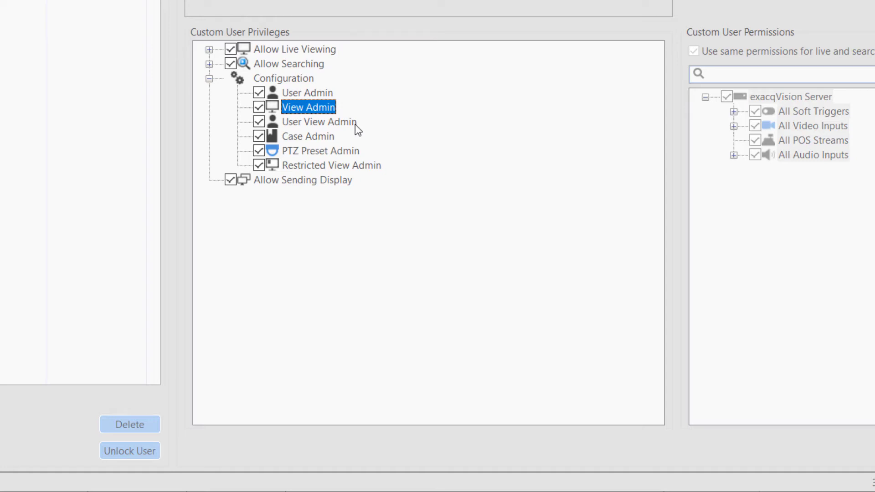
click(354, 124)
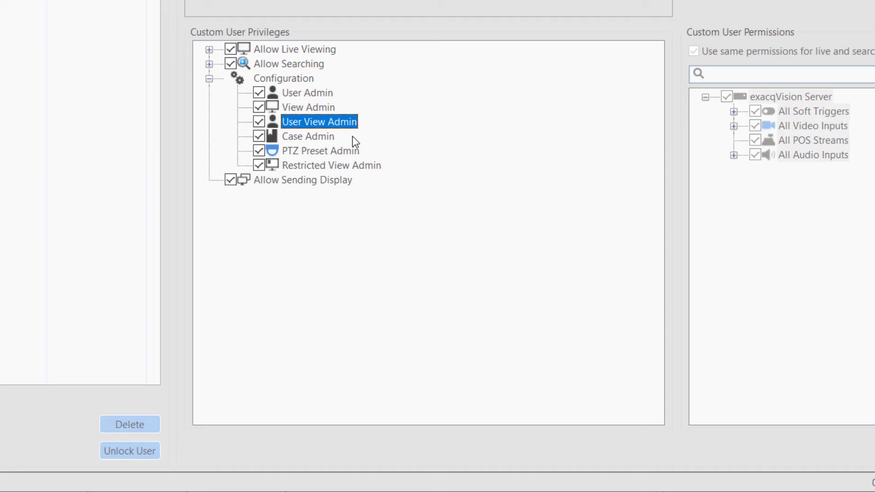
click(330, 138)
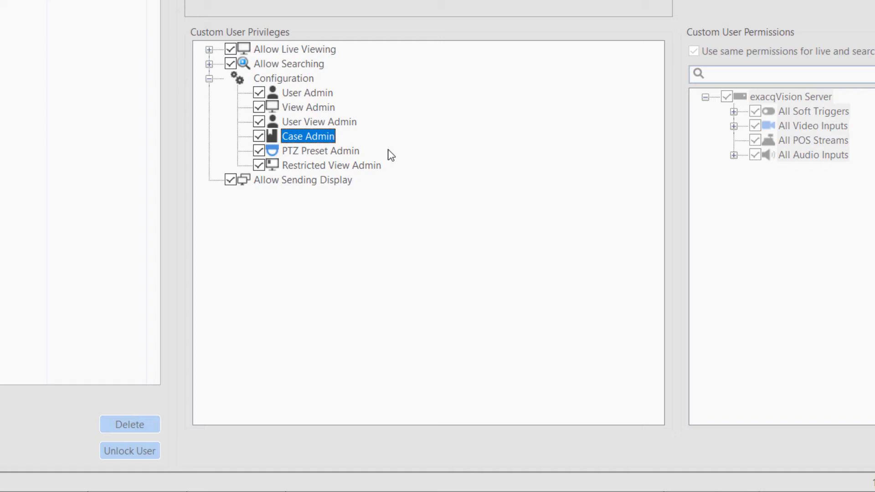
click(358, 152)
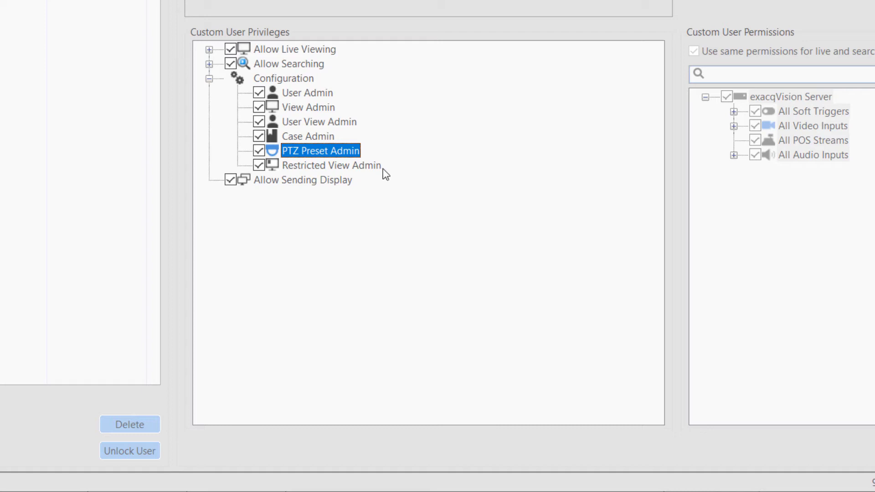
click(378, 168)
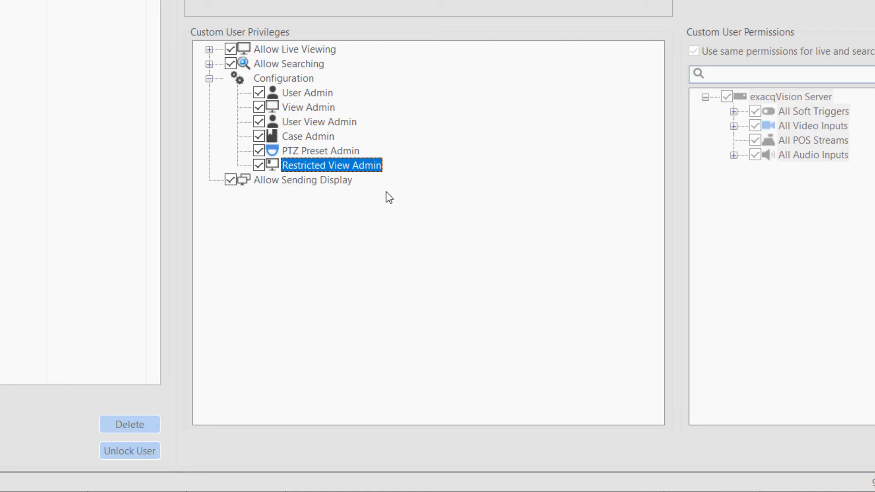
click(347, 182)
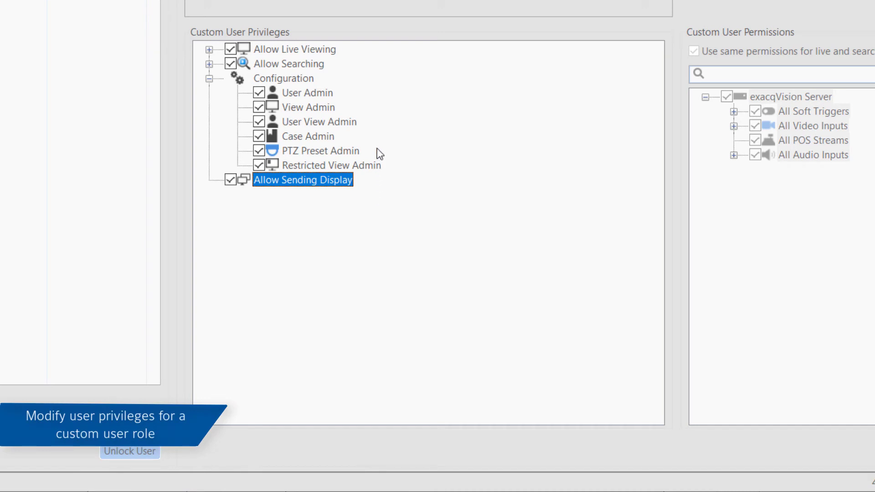
Turn off the User Admin, View Admin and Case Admin privileges.
click(259, 92)
click(259, 108)
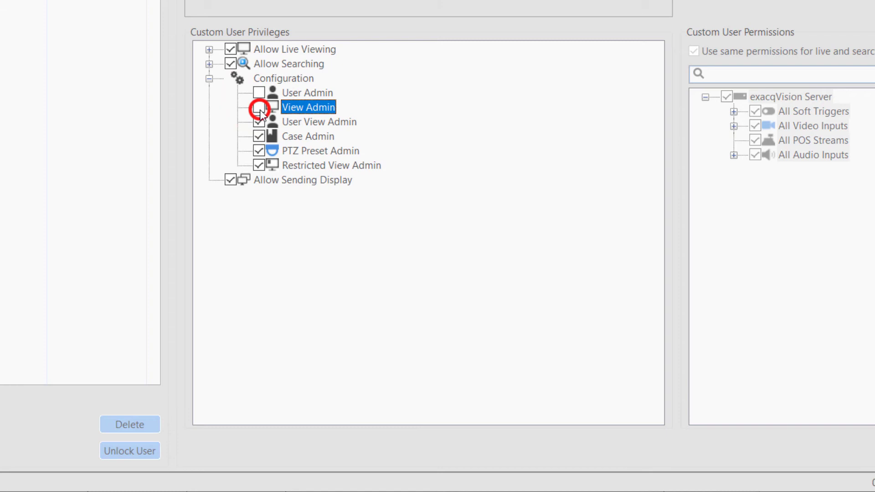
click(260, 138)
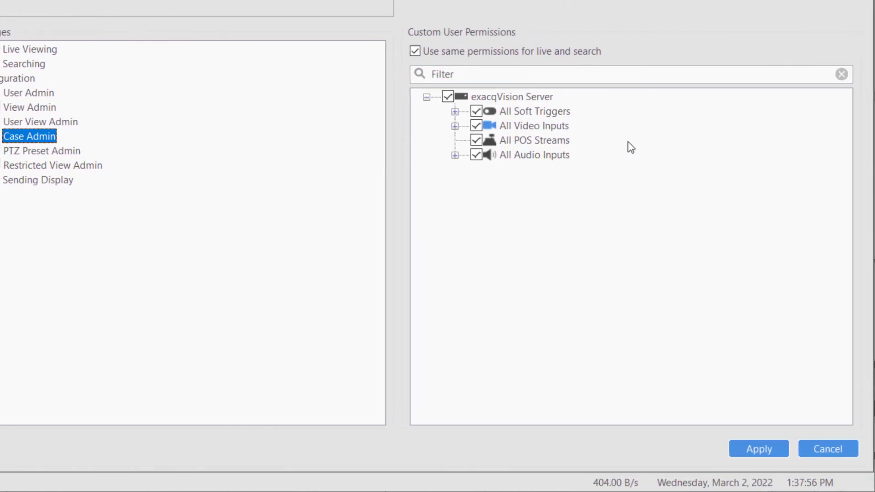
click(455, 126)
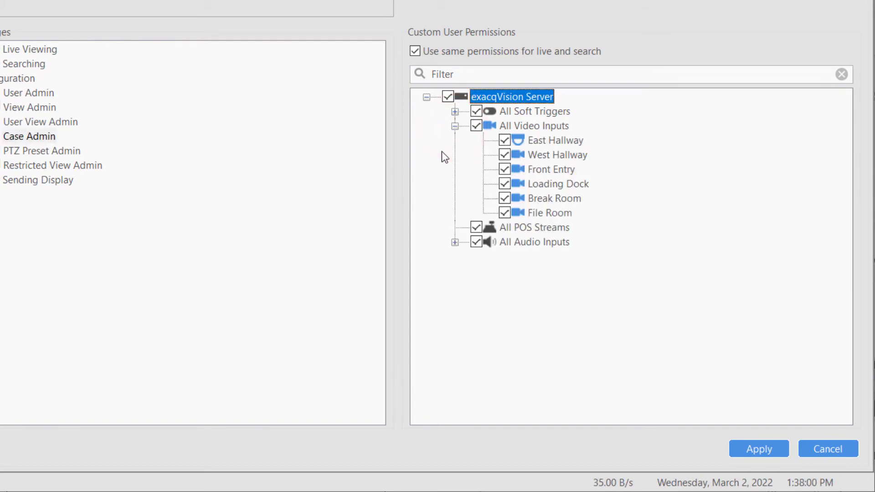
Remove AFields' search permissions, block live East Hallway, West Hallway and File Room, and save.
click(415, 51)
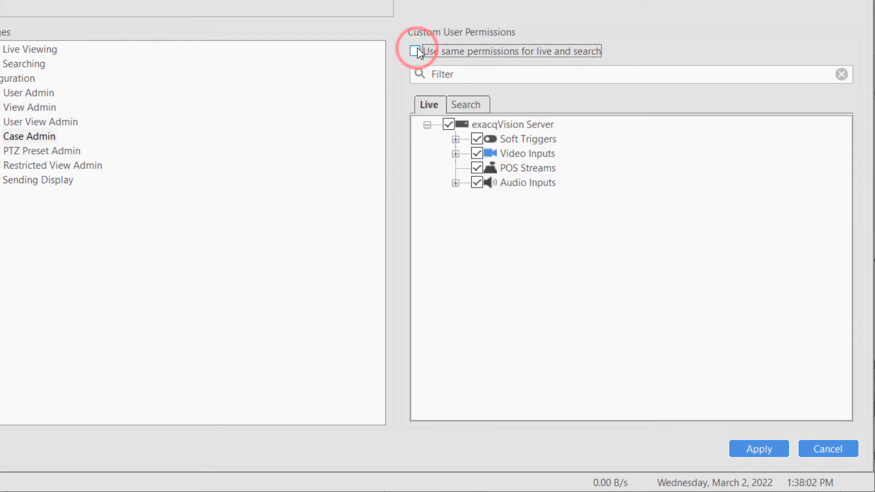
click(465, 106)
click(448, 124)
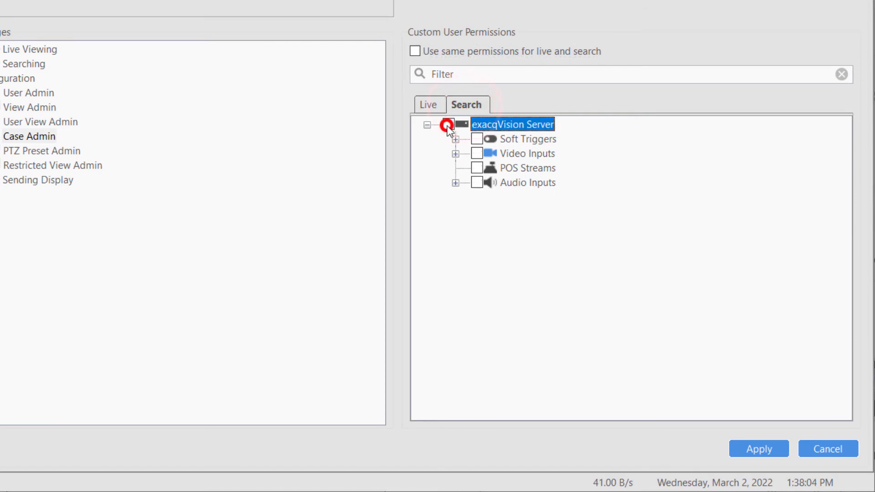
click(431, 105)
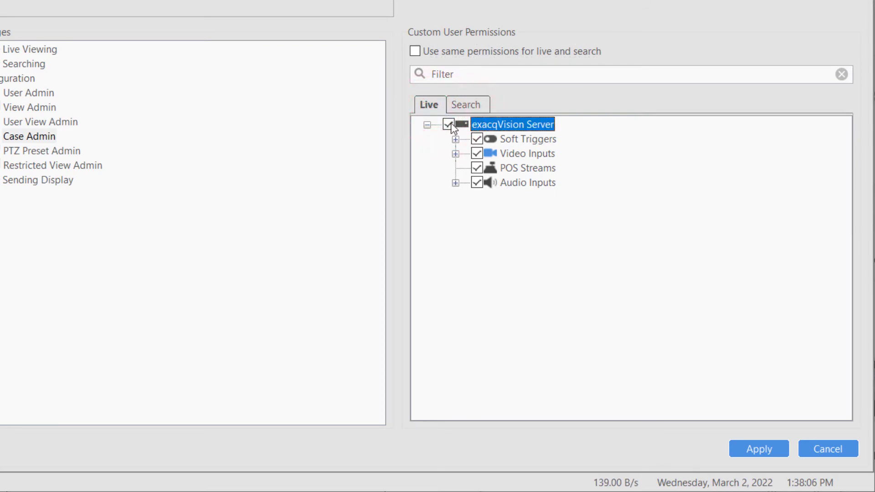
click(455, 154)
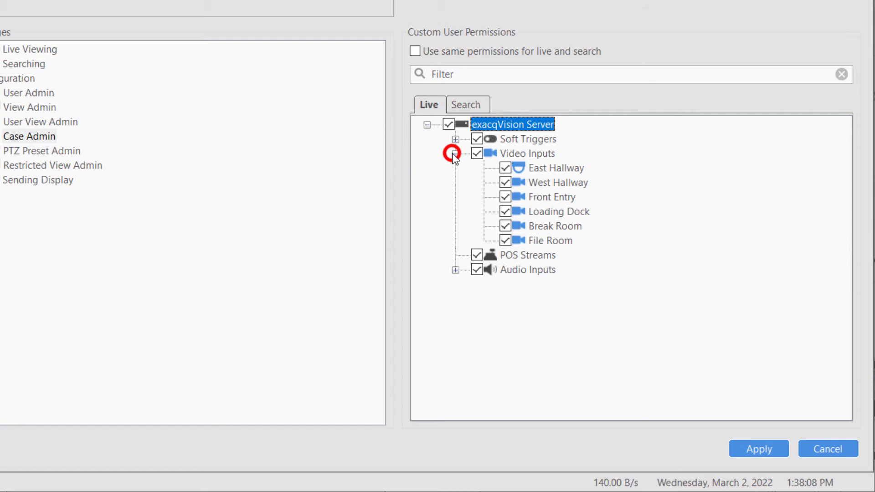
click(505, 168)
click(505, 182)
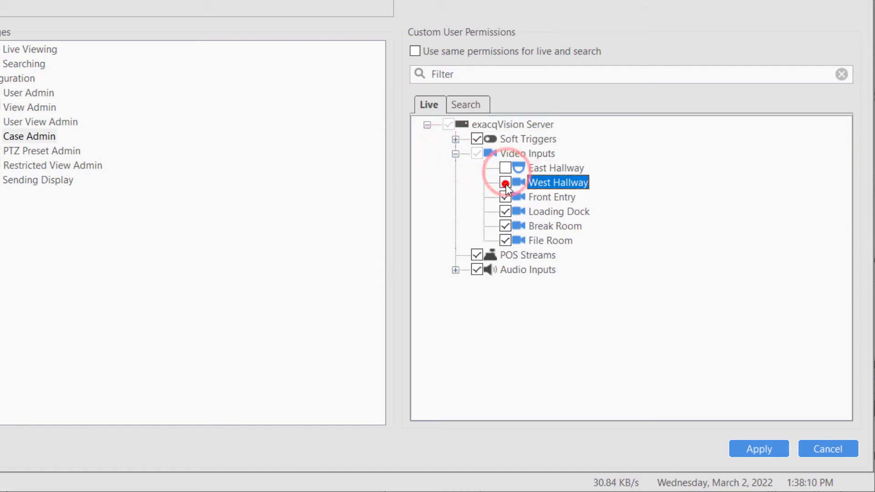
click(505, 240)
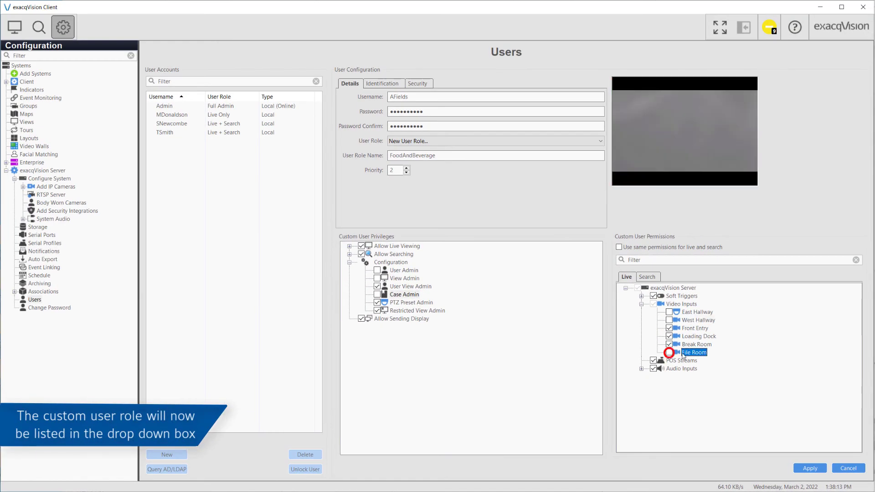
click(810, 468)
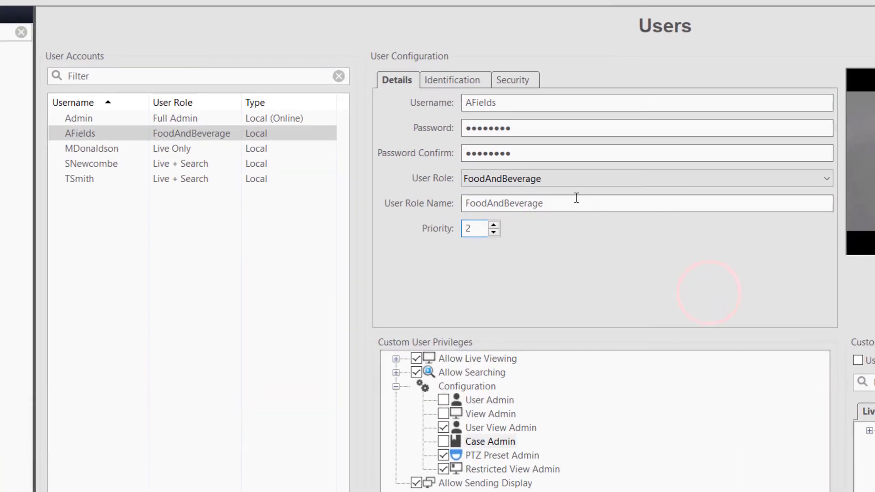
Keep AFields on FoodAndBeverage, then give TSmith a new, confirmed password.
click(587, 178)
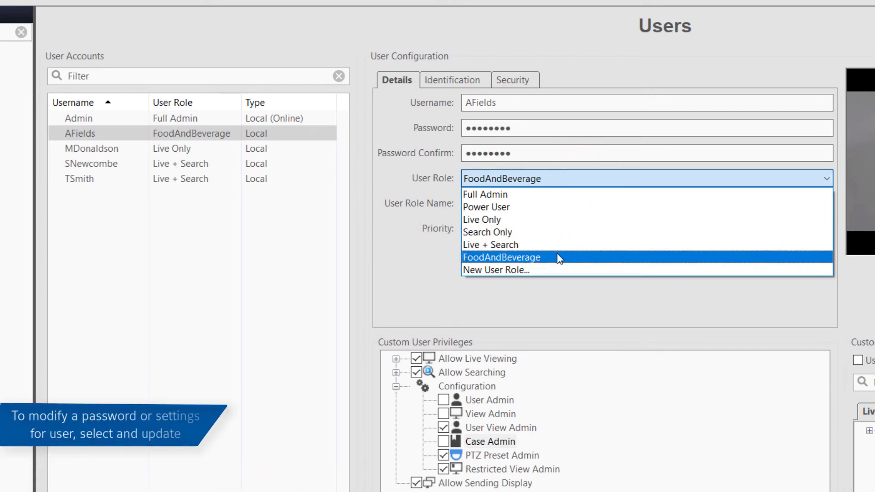
click(614, 290)
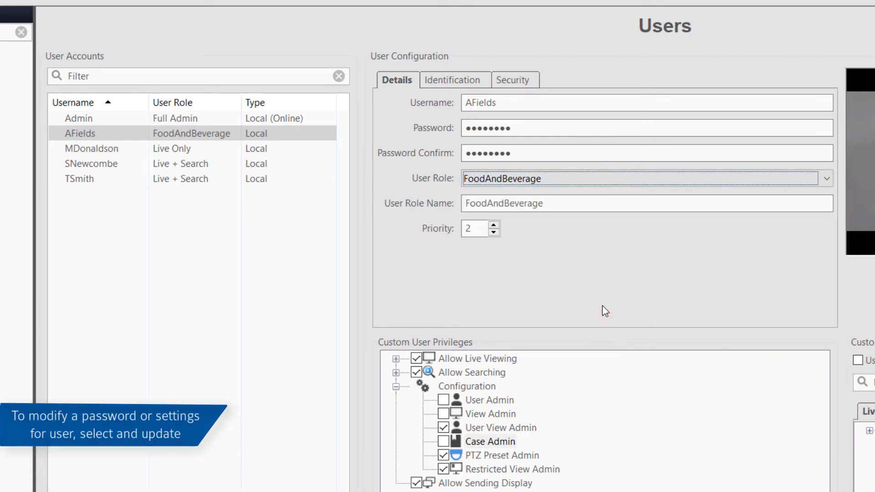
click(113, 183)
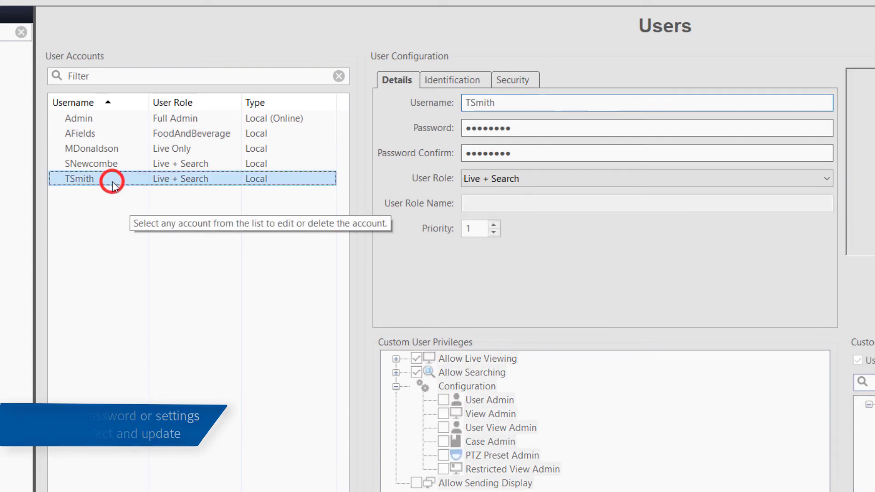
click(525, 123)
text(*********)
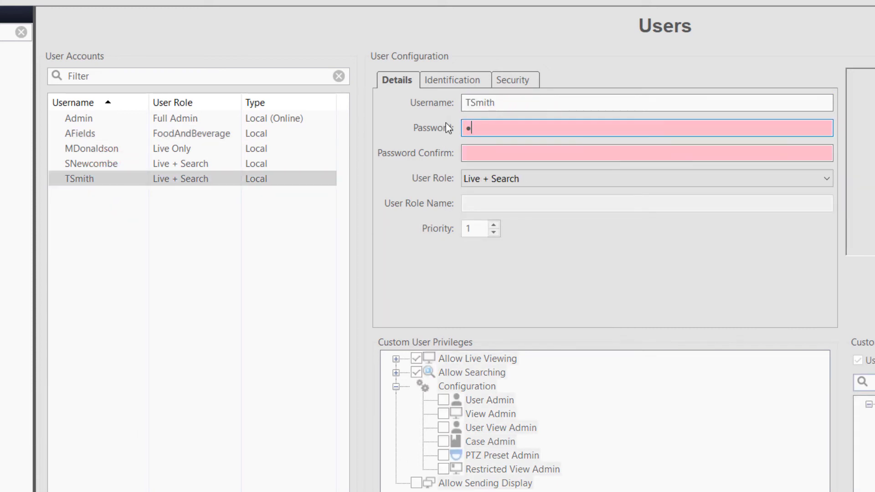
text(*)
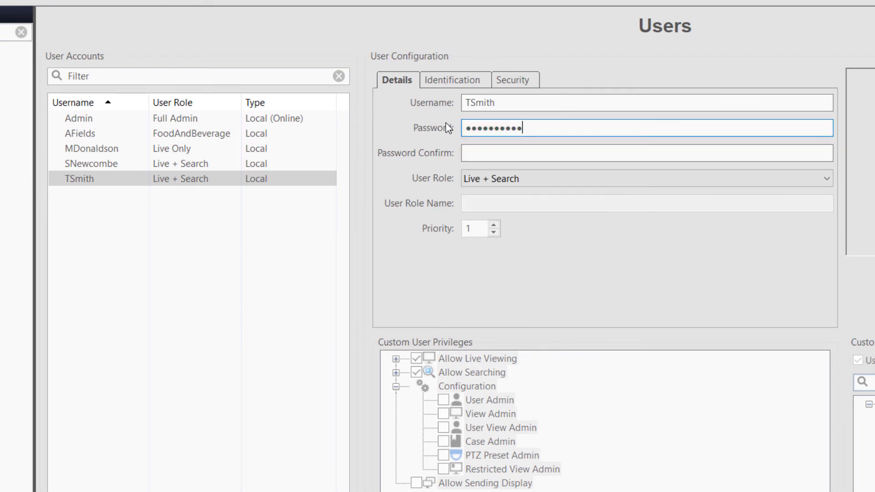
key(Tab)
text(**********)
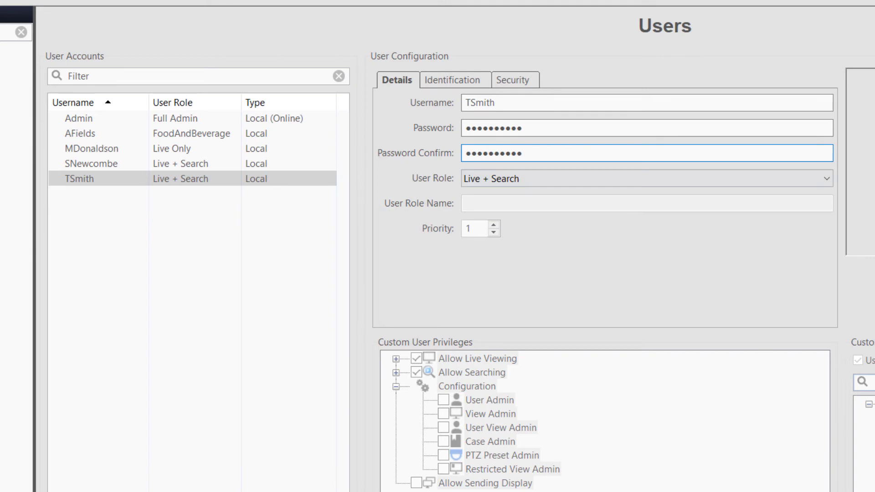
key(Return)
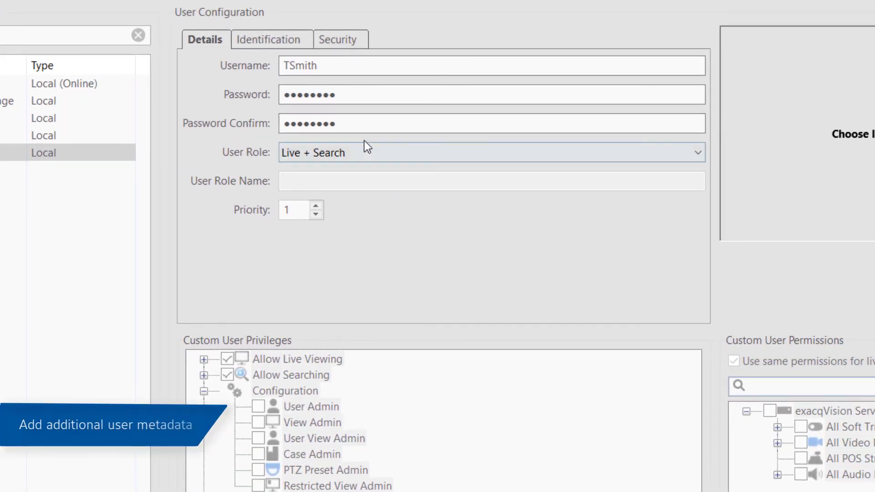
click(334, 94)
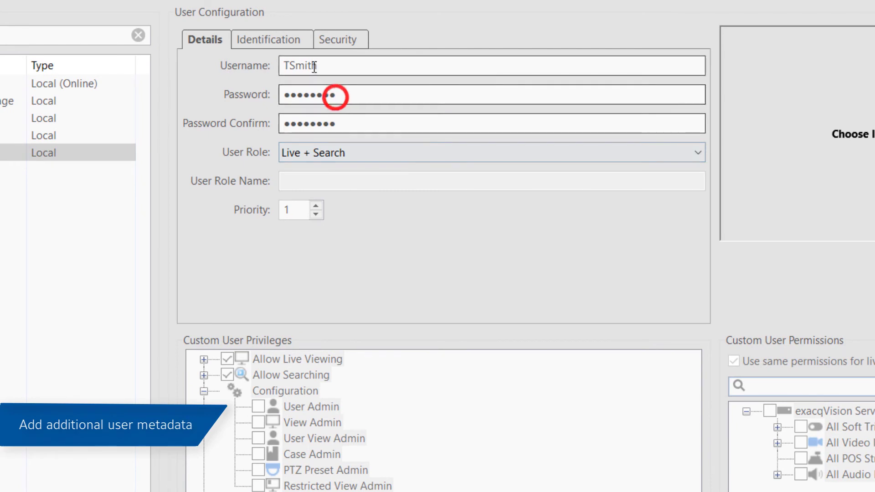
click(296, 41)
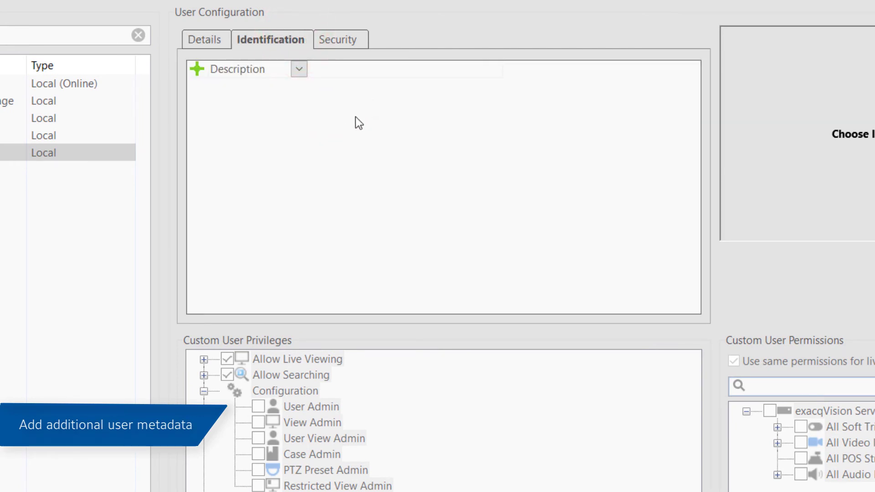
click(300, 73)
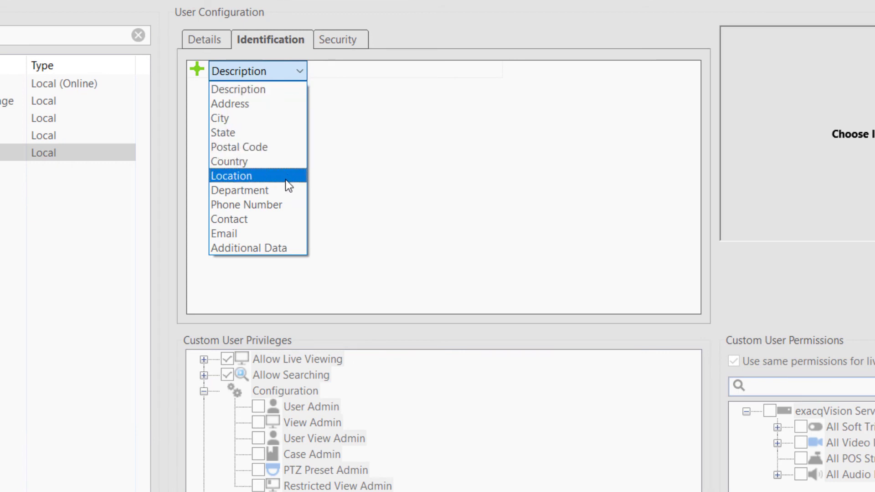
click(283, 191)
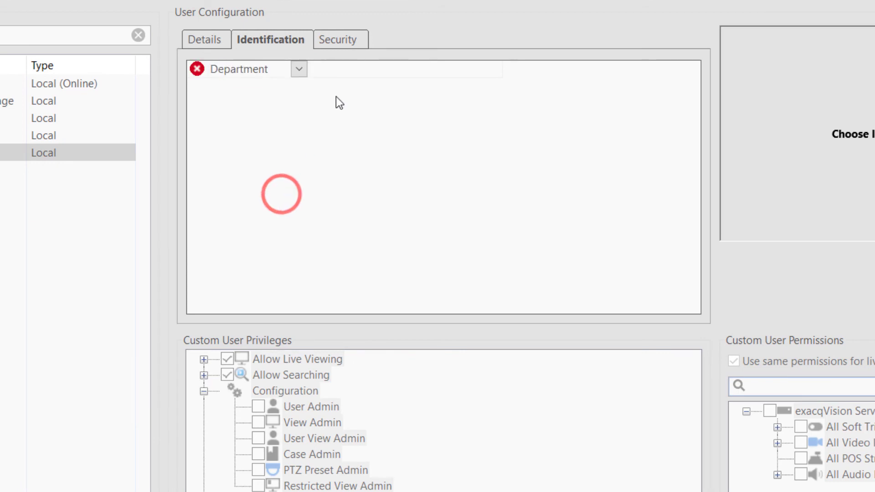
click(341, 70)
text(Foo)
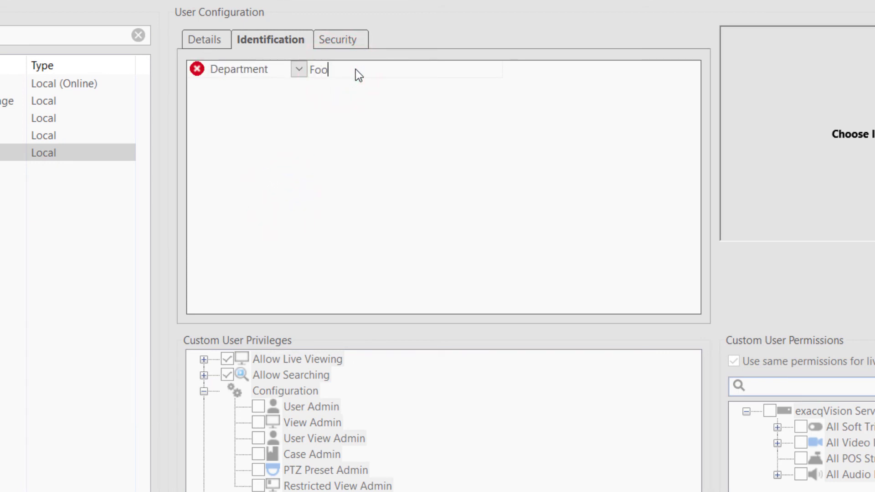
text(d and Beverage)
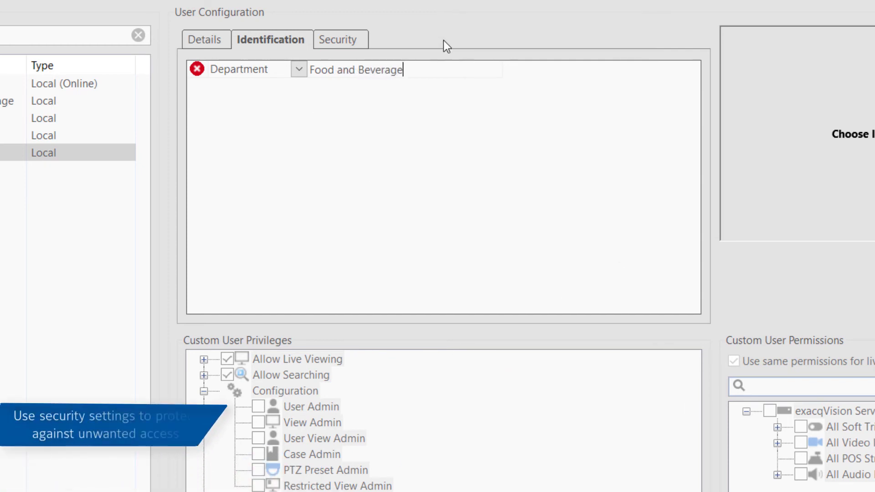
click(342, 36)
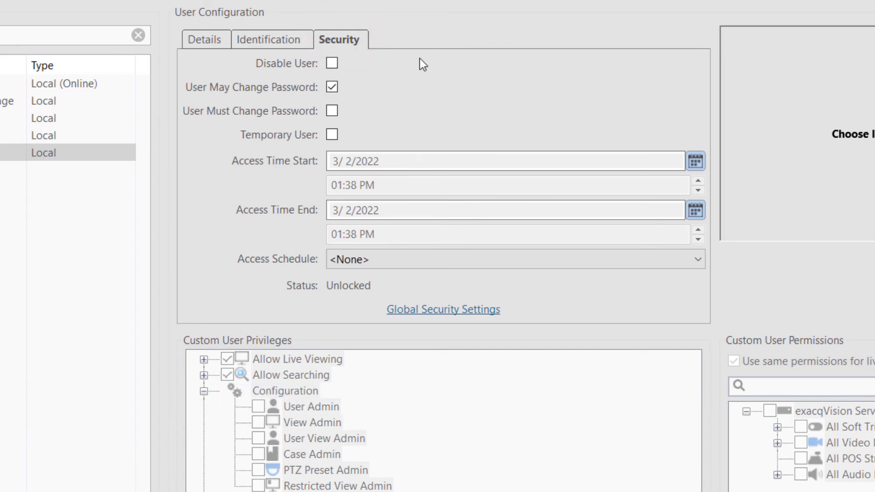
Try the Disabled and password-change options, leaving them all unchanged.
click(333, 64)
click(334, 64)
click(332, 87)
click(333, 87)
click(331, 111)
click(333, 111)
click(333, 134)
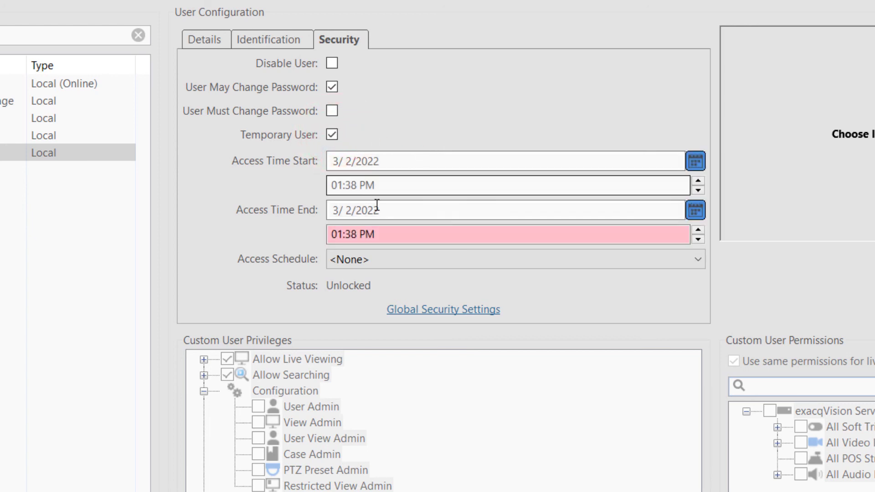
click(336, 234)
text(5)
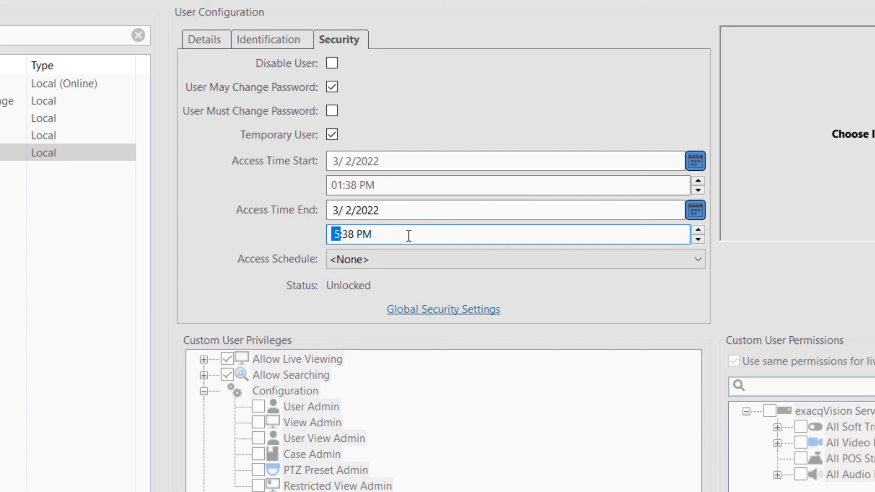
click(426, 264)
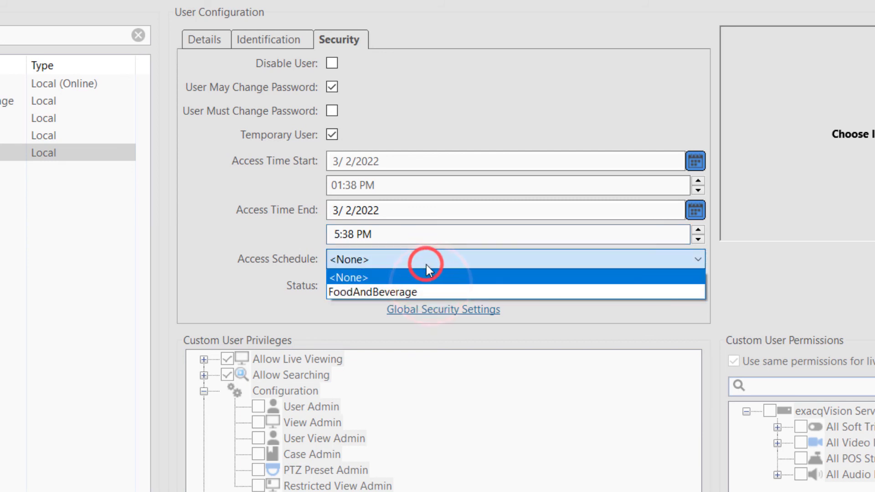
click(463, 290)
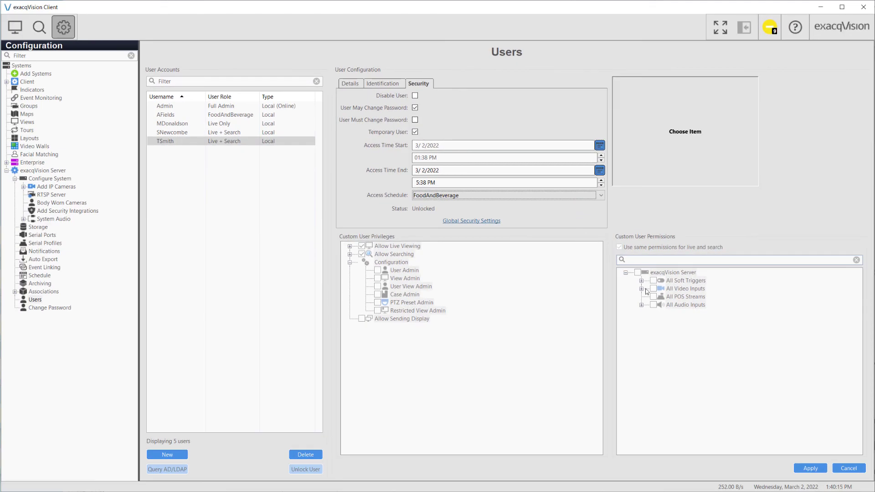
click(809, 468)
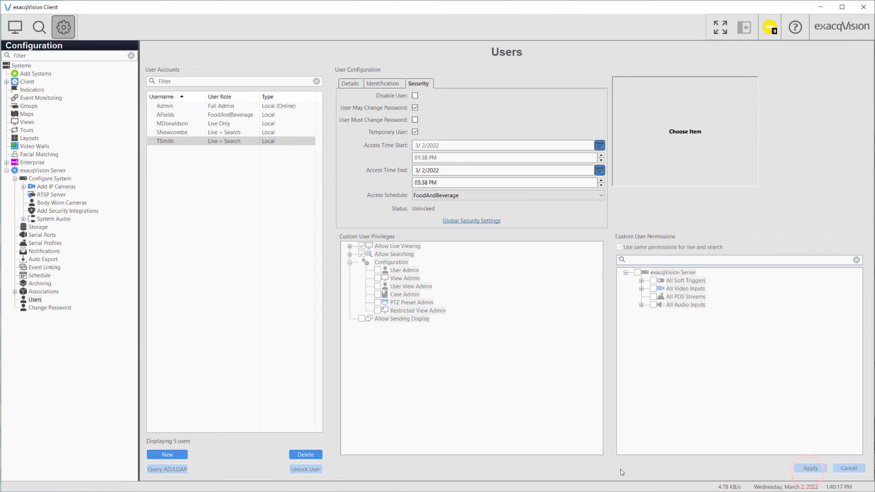